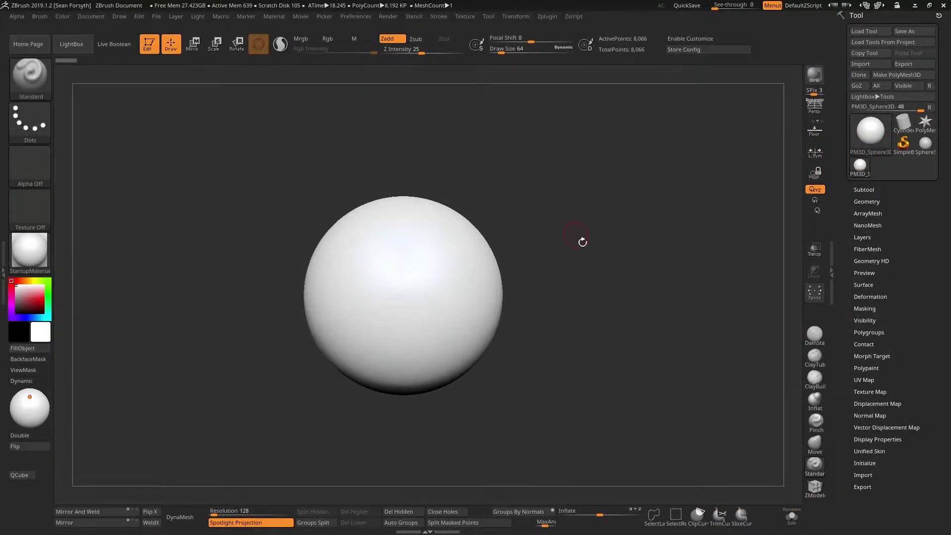
# Step: Start a Texture Import and browse to the E:\Reference Images folder
pyautogui.click(466, 15)
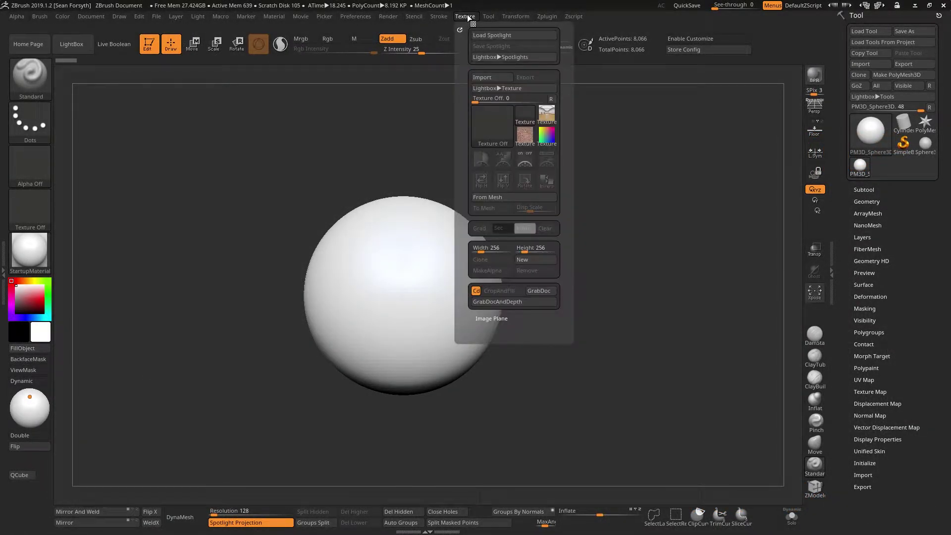
pyautogui.click(491, 78)
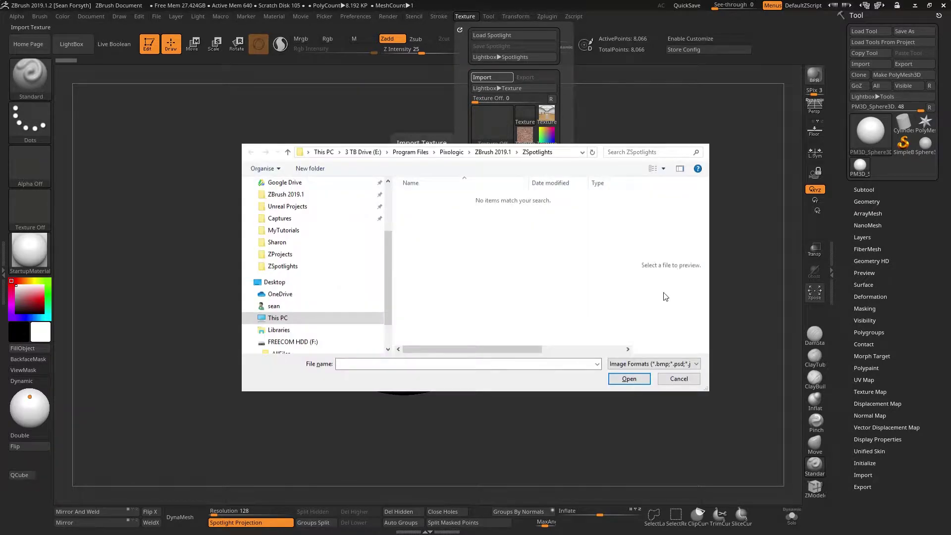
pyautogui.click(562, 152)
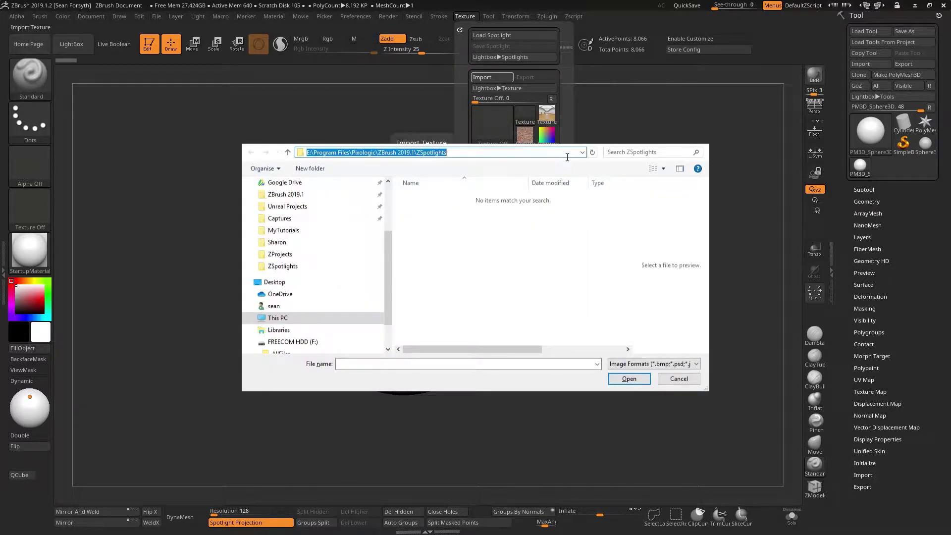
pyautogui.write('E:\\Reference Images')
pyautogui.press('Return')
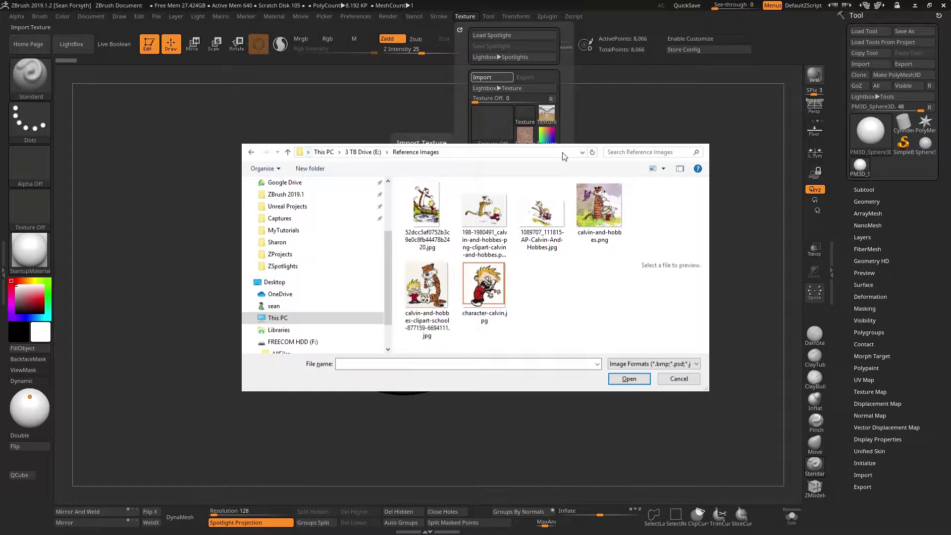
# Step: Select all six Calvin and Hobbes reference images for import
pyautogui.click(427, 205)
pyautogui.keyDown('ctrl'); pyautogui.click(484, 208); pyautogui.keyUp('ctrl')
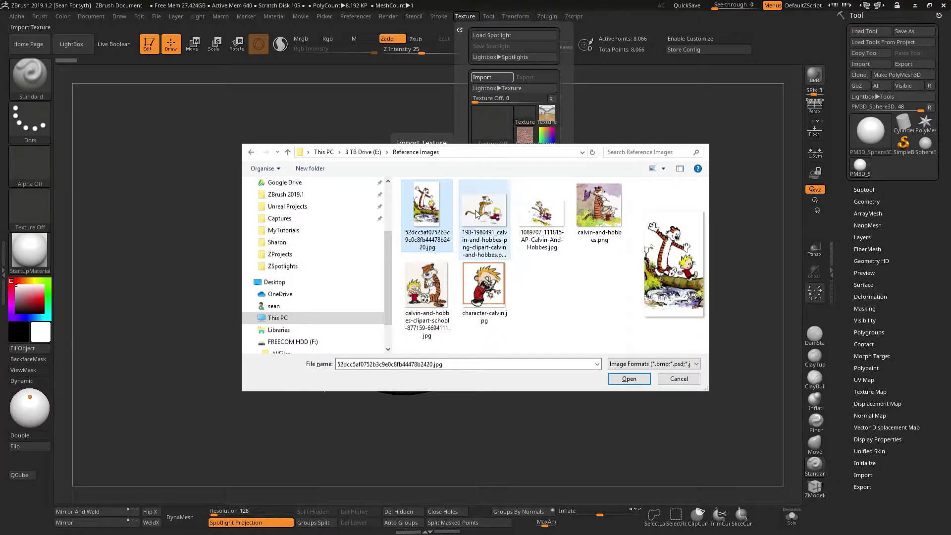
pyautogui.keyDown('ctrl'); pyautogui.click(537, 218); pyautogui.keyUp('ctrl')
pyautogui.keyDown('shift'); pyautogui.click(484, 287); pyautogui.keyUp('shift')
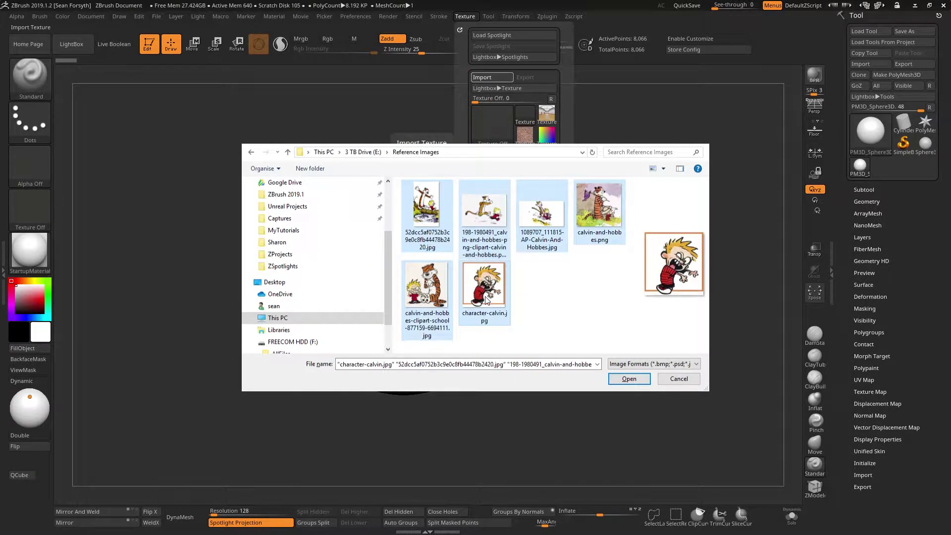
# Step: Import the six images as textures and add the first Calvin image to Spotlight
pyautogui.click(629, 379)
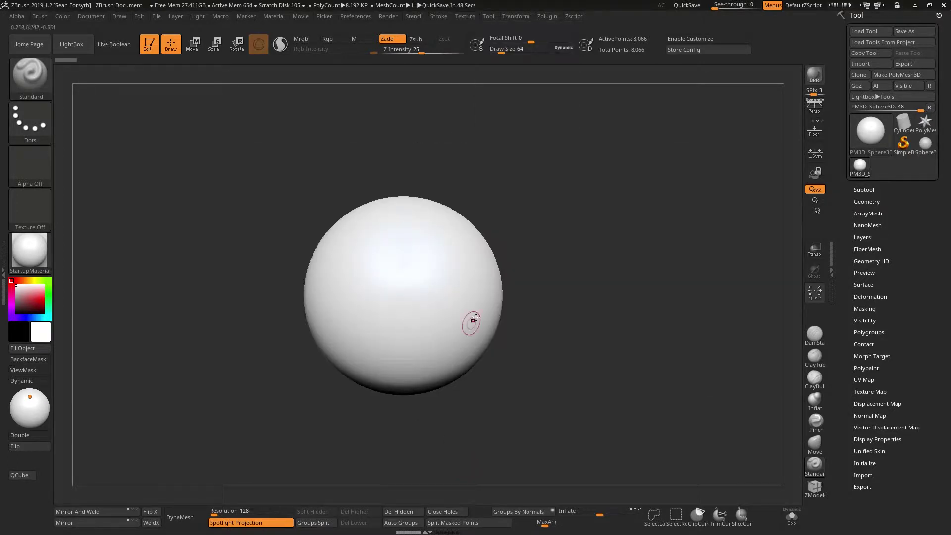
pyautogui.click(465, 16)
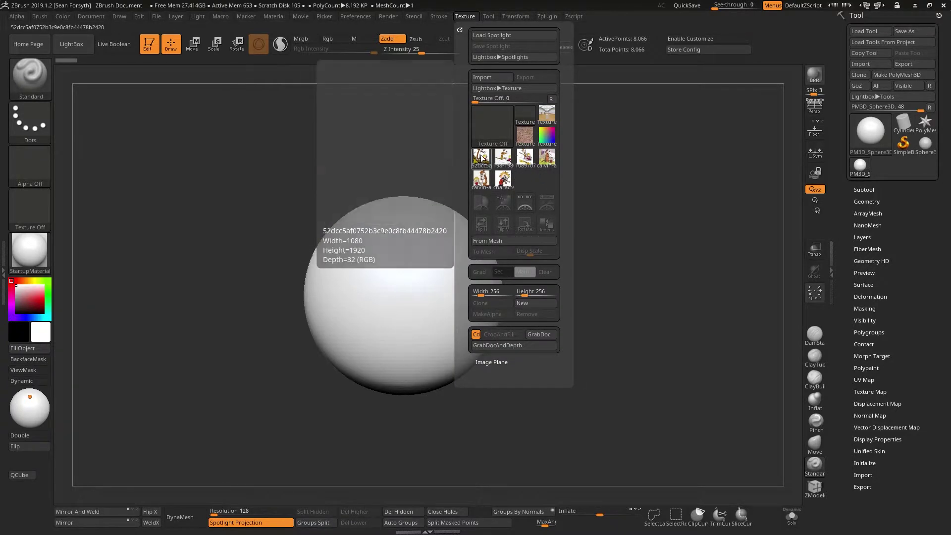
pyautogui.click(483, 158)
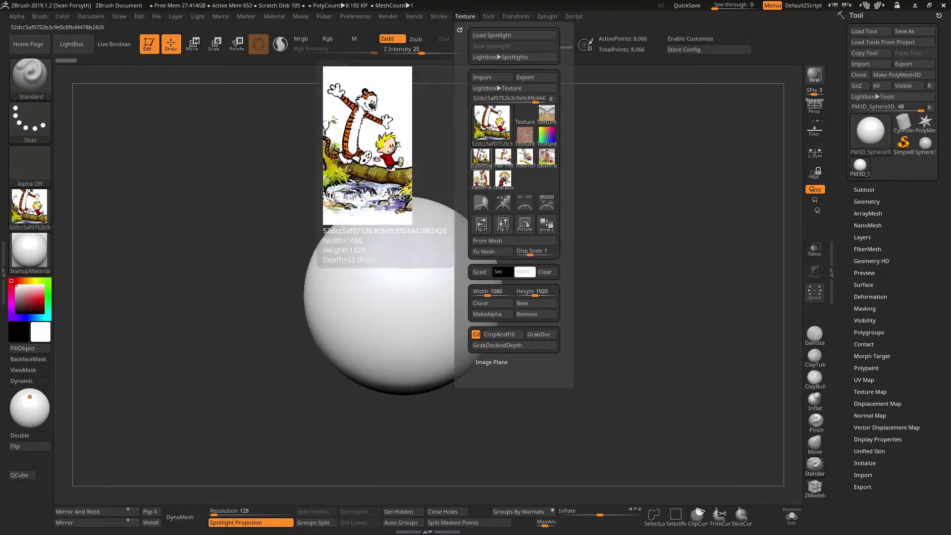
pyautogui.click(547, 203)
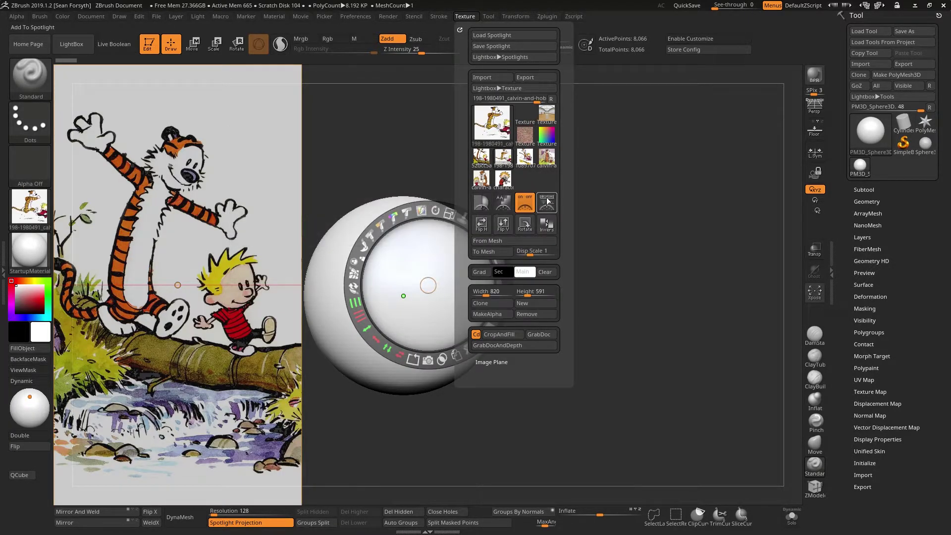
# Step: Add the remaining textures, including the sitting pair and screaming Calvin images, to Spotlight
pyautogui.click(525, 157)
pyautogui.click(547, 158)
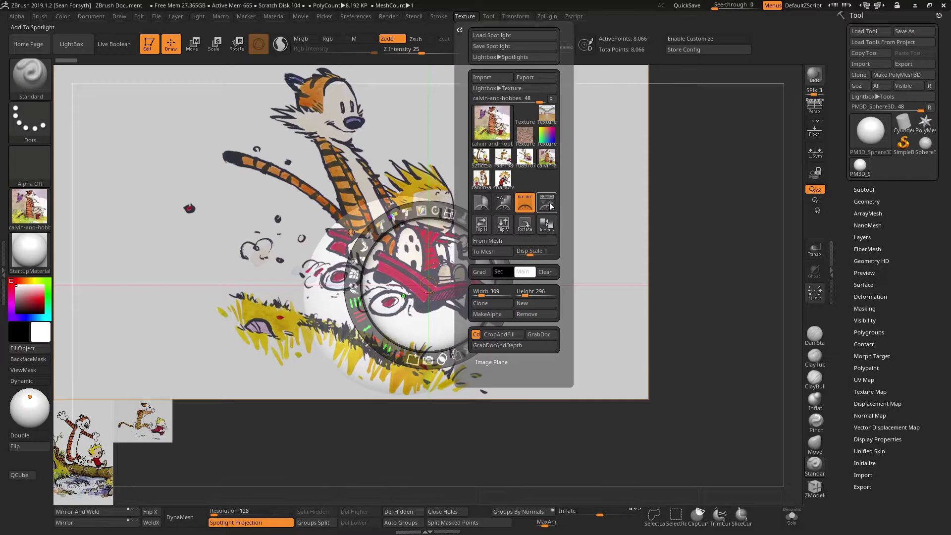
pyautogui.click(483, 179)
pyautogui.click(503, 178)
pyautogui.click(546, 203)
pyautogui.click(503, 157)
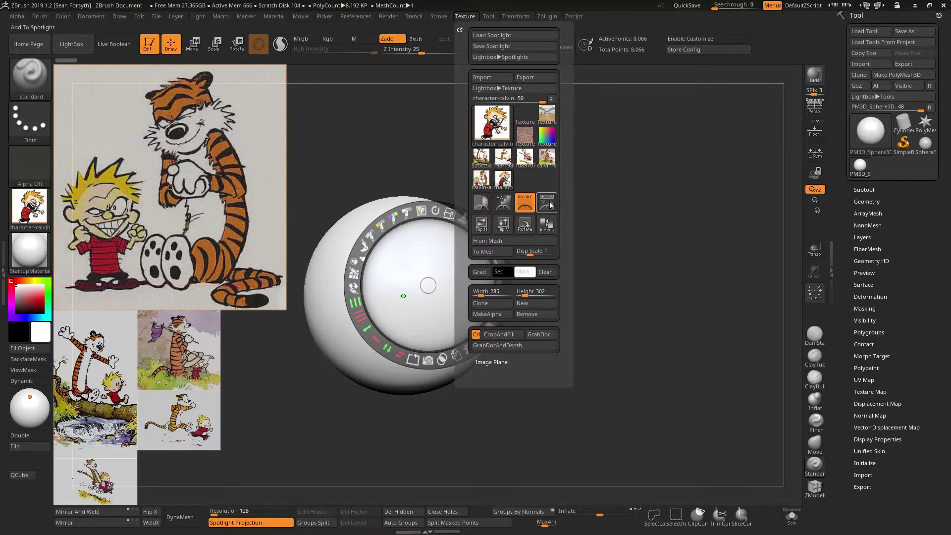
pyautogui.click(546, 203)
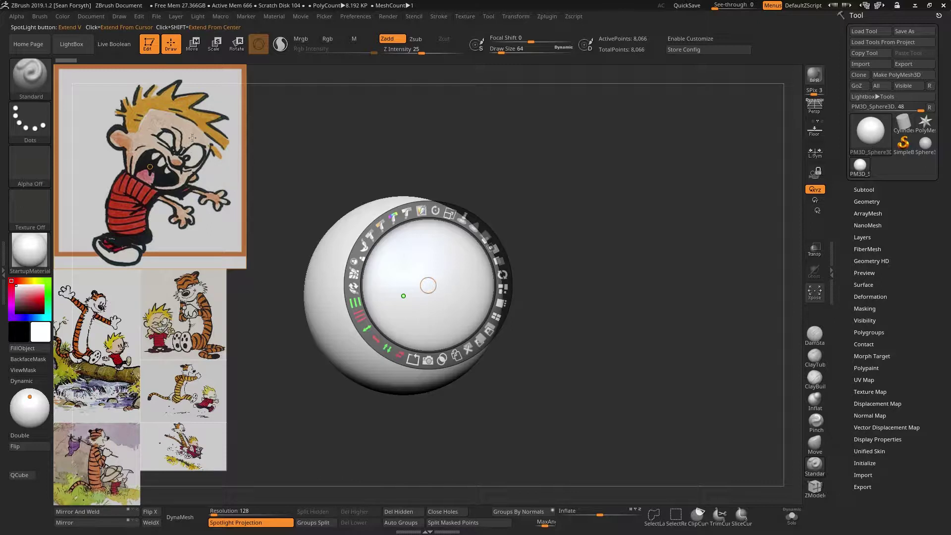
# Step: Move screaming Calvin top-right, the sitting pair and log-crossing images up, the running pair bottom-right
pyautogui.moveTo(195, 139); pyautogui.dragTo(727, 159)
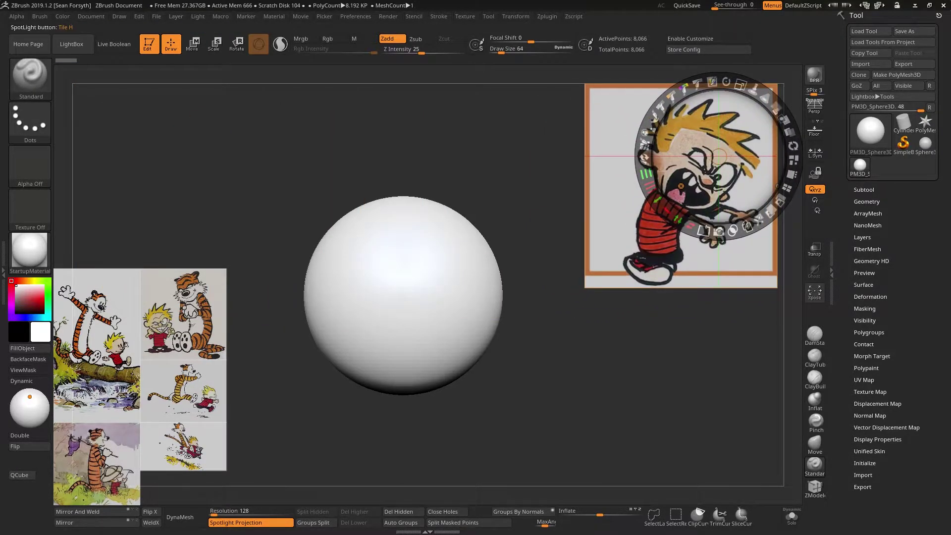
pyautogui.moveTo(183, 314); pyautogui.dragTo(239, 163)
pyautogui.moveTo(97, 346); pyautogui.dragTo(126, 245)
pyautogui.moveTo(183, 391); pyautogui.dragTo(691, 410)
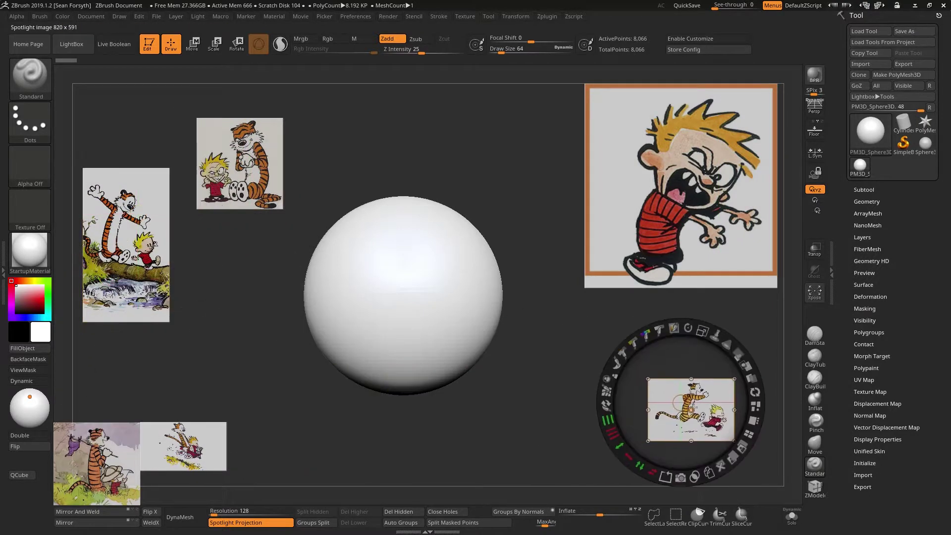
pyautogui.moveTo(184, 445); pyautogui.dragTo(251, 463)
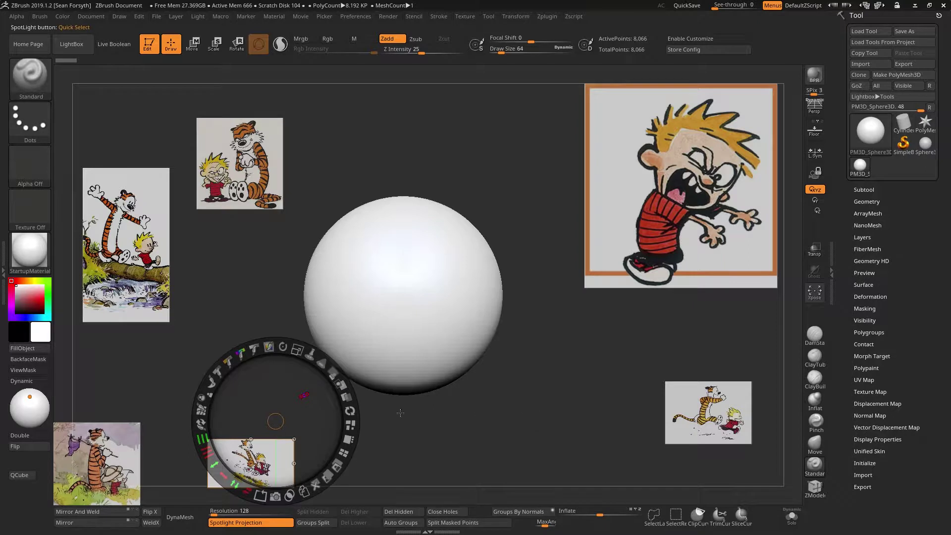
# Step: Shift all images up and left, then reposition and enlarge the screaming Calvin image
pyautogui.moveTo(553, 390); pyautogui.dragTo(513, 172)
pyautogui.moveTo(709, 142); pyautogui.dragTo(663, 174)
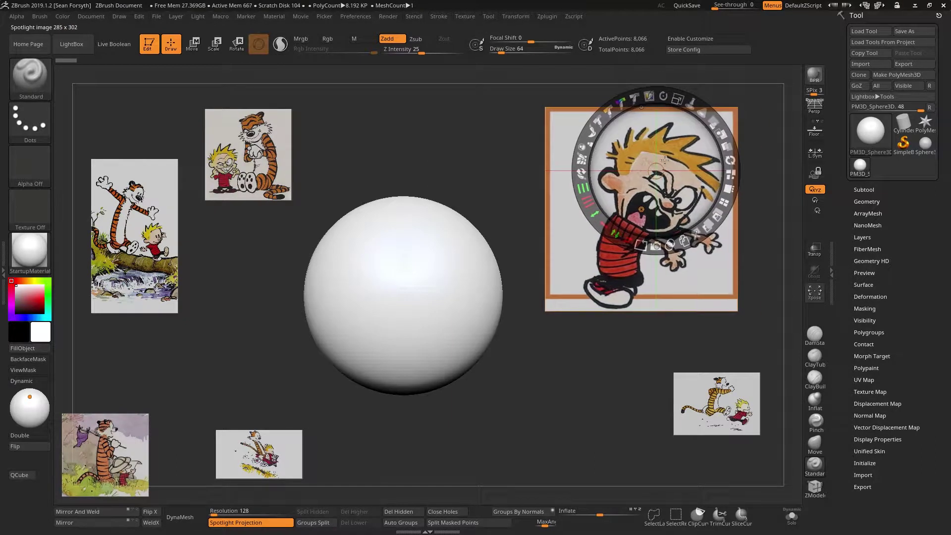
pyautogui.moveTo(681, 100); pyautogui.dragTo(722, 127)
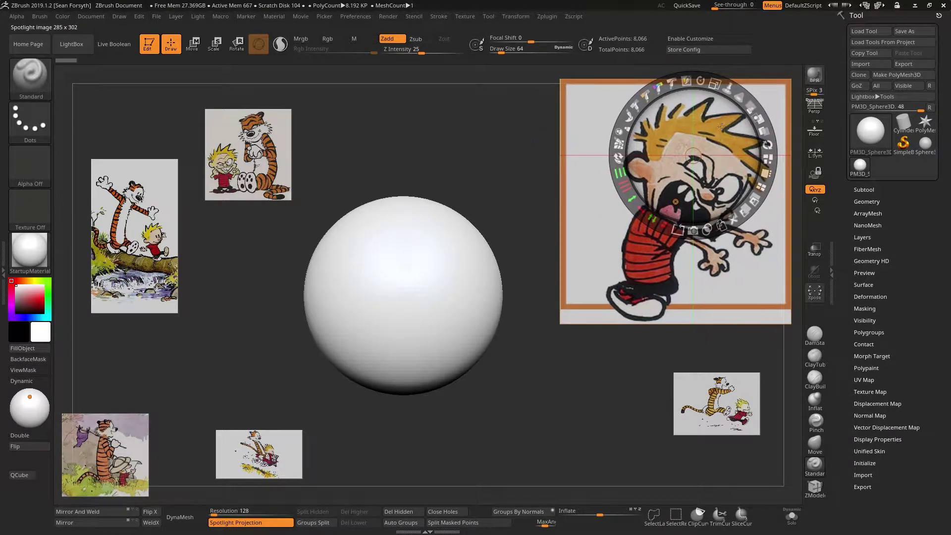
# Step: Tile all six reference images into a left column at full opacity
pyautogui.click(766, 188)
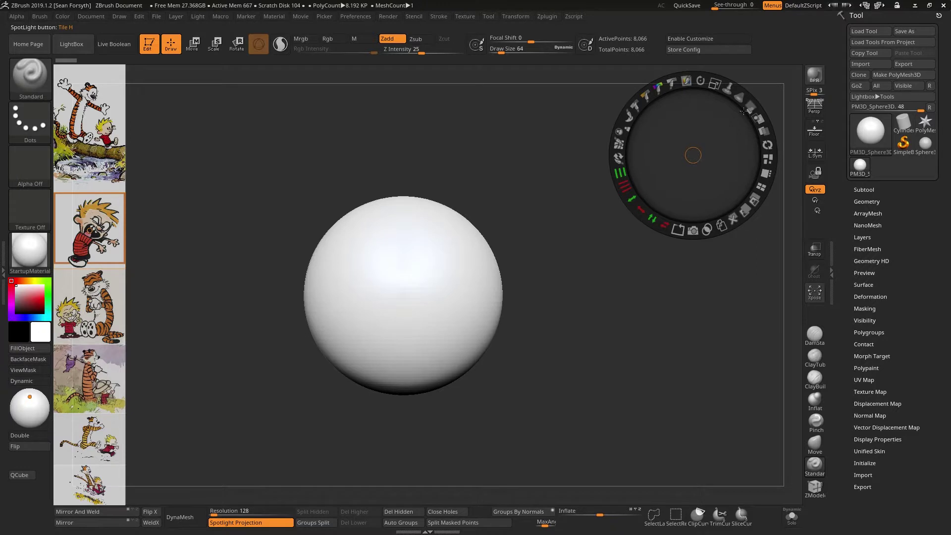
pyautogui.moveTo(753, 110); pyautogui.dragTo(497, 200)
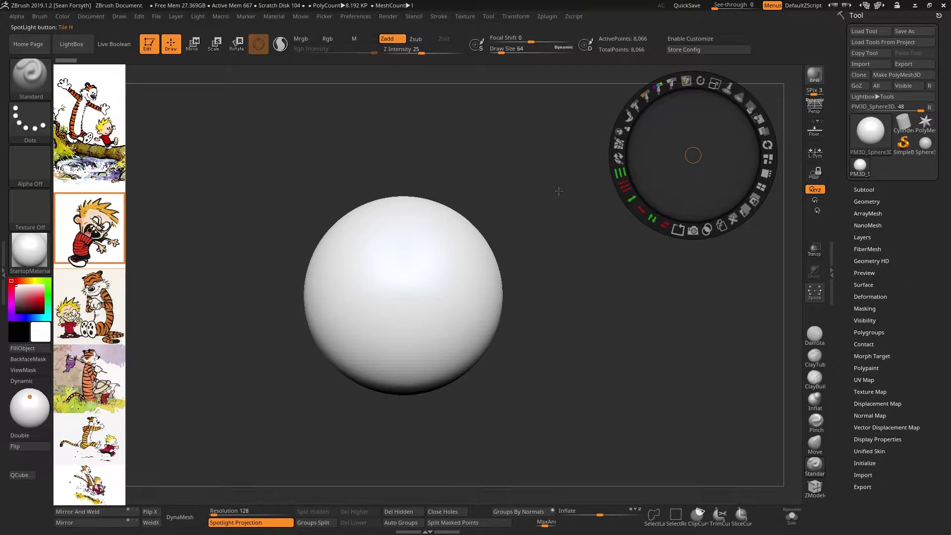
# Step: Pull the log-crossing image out of the column and display it large beside the sphere
pyautogui.moveTo(103, 114); pyautogui.dragTo(234, 175)
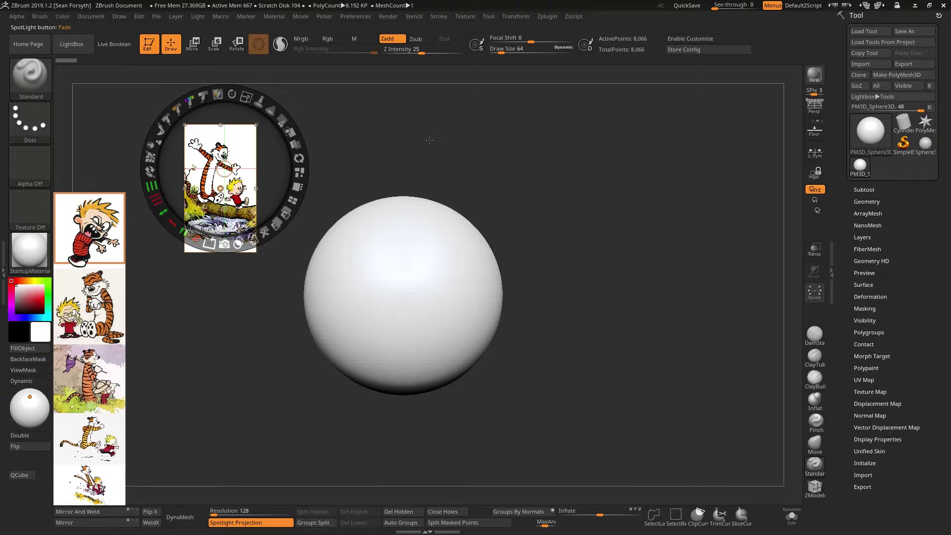
pyautogui.moveTo(430, 140); pyautogui.dragTo(356, 113)
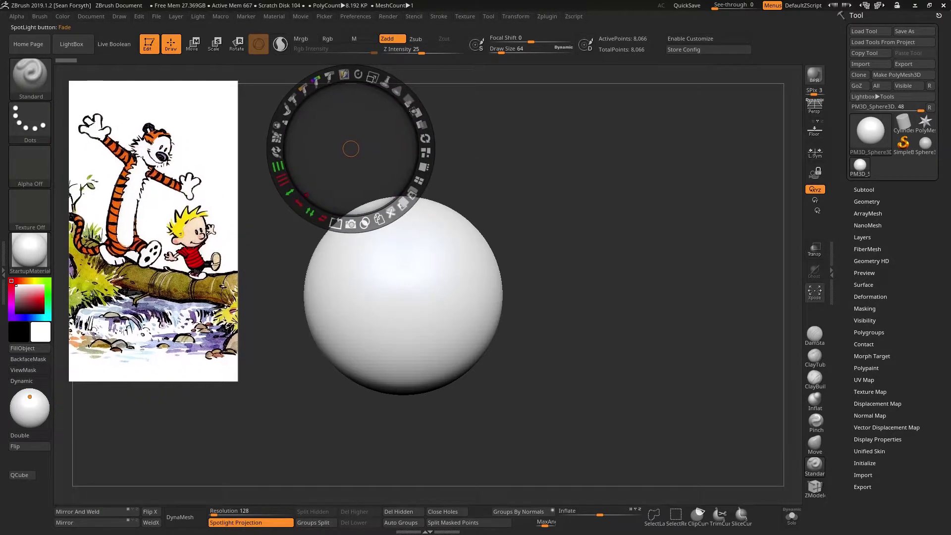
# Step: Retile into the left column, enlarging the screaming Calvin and running pair tiles, then tile proportionally
pyautogui.click(421, 181)
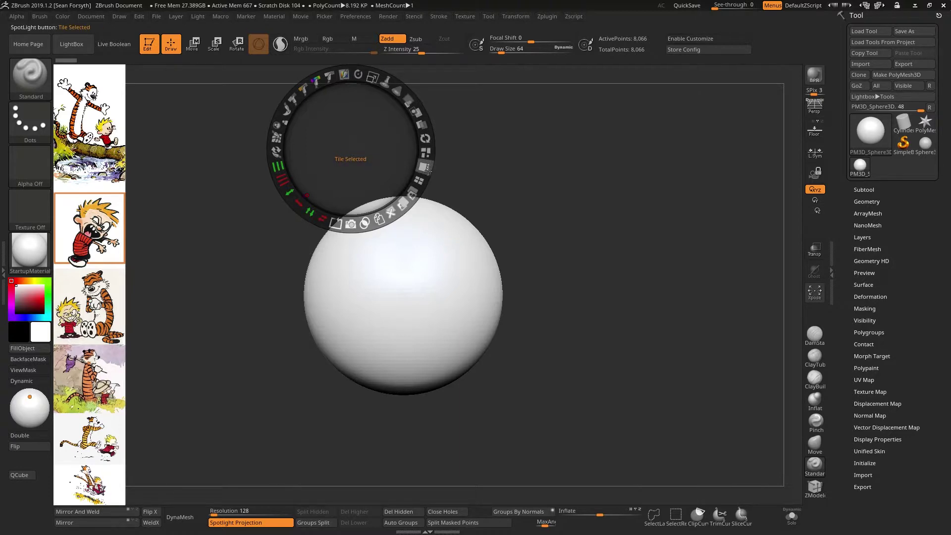
pyautogui.click(93, 231)
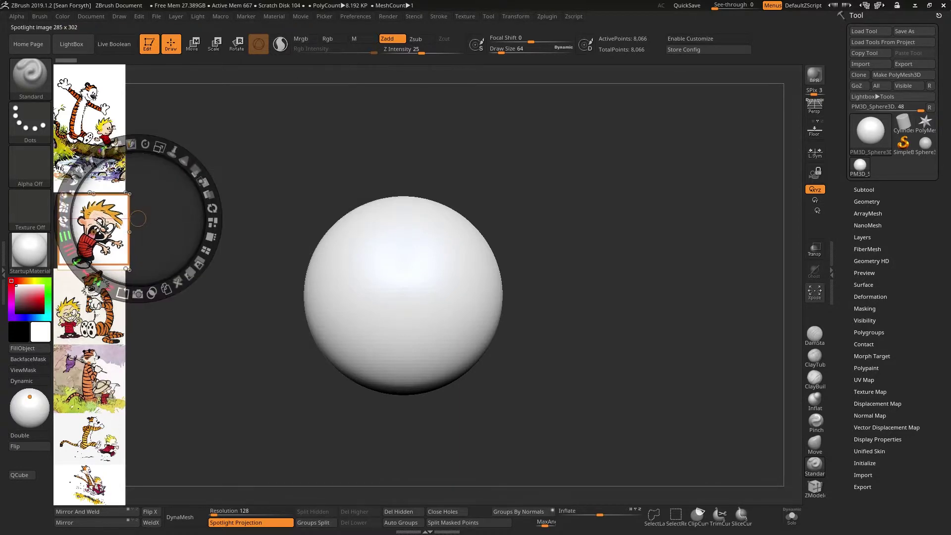
pyautogui.click(216, 238)
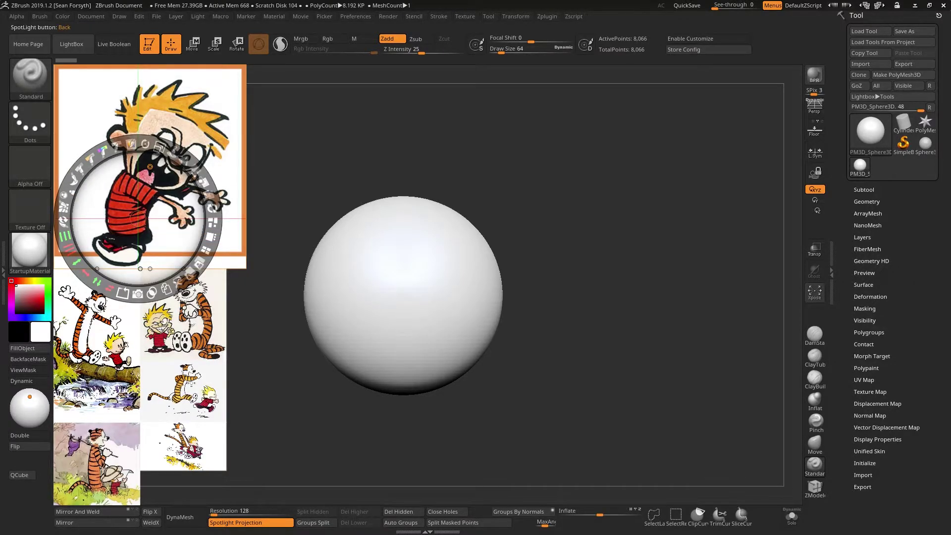
pyautogui.click(183, 392)
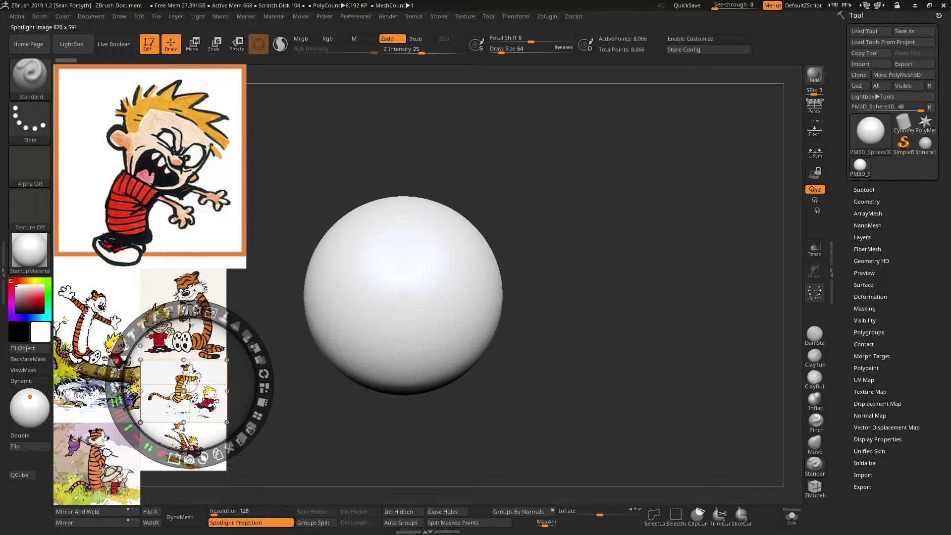
pyautogui.click(266, 405)
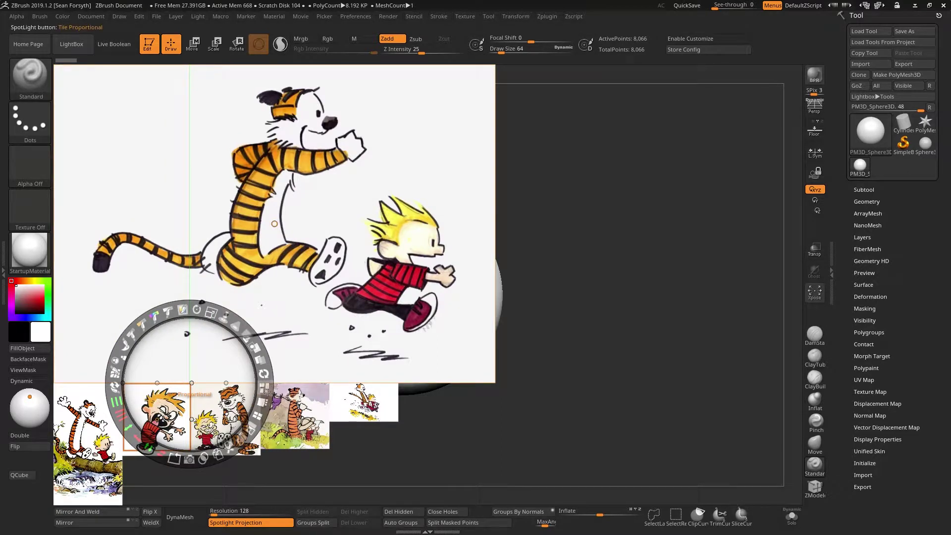
pyautogui.click(268, 389)
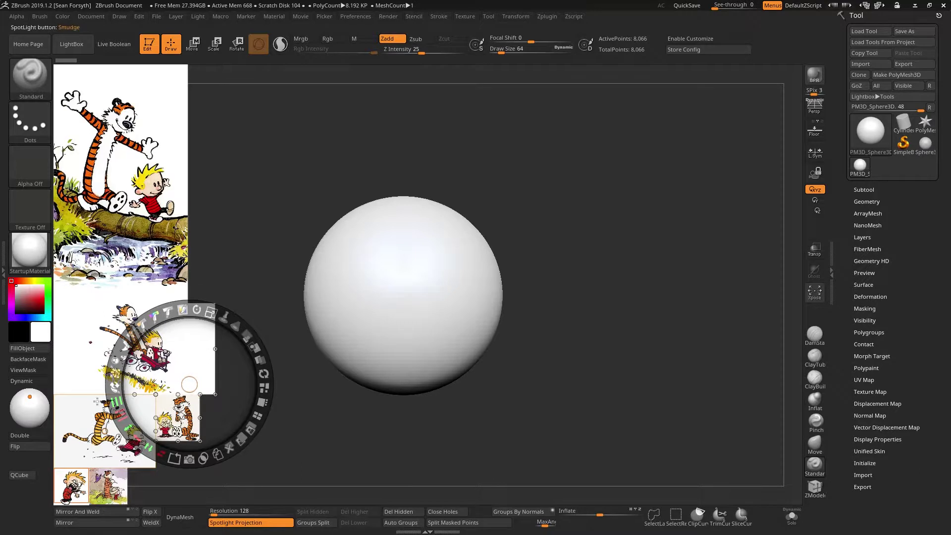
# Step: Tile images vertically, move screaming Calvin top-right and the enlarged seated pair lower-right
pyautogui.click(259, 416)
pyautogui.moveTo(89, 228); pyautogui.dragTo(742, 126)
pyautogui.moveTo(91, 312); pyautogui.dragTo(713, 426)
pyautogui.moveTo(773, 366); pyautogui.dragTo(717, 325)
# Step: Place the Hobbes-with-kite image top-left and the enlarged log scene on the left
pyautogui.moveTo(112, 369); pyautogui.dragTo(230, 124)
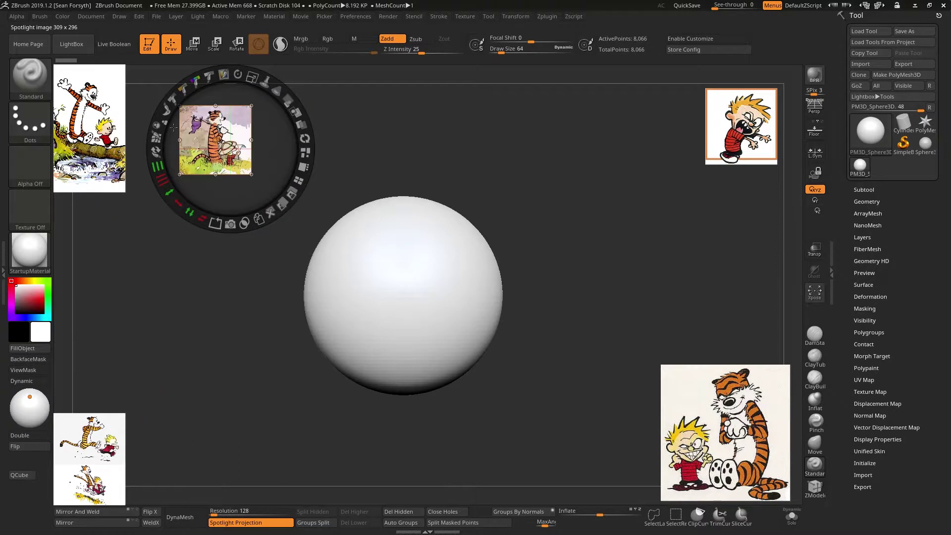
pyautogui.moveTo(90, 128); pyautogui.dragTo(143, 297)
pyautogui.moveTo(193, 254); pyautogui.dragTo(198, 255)
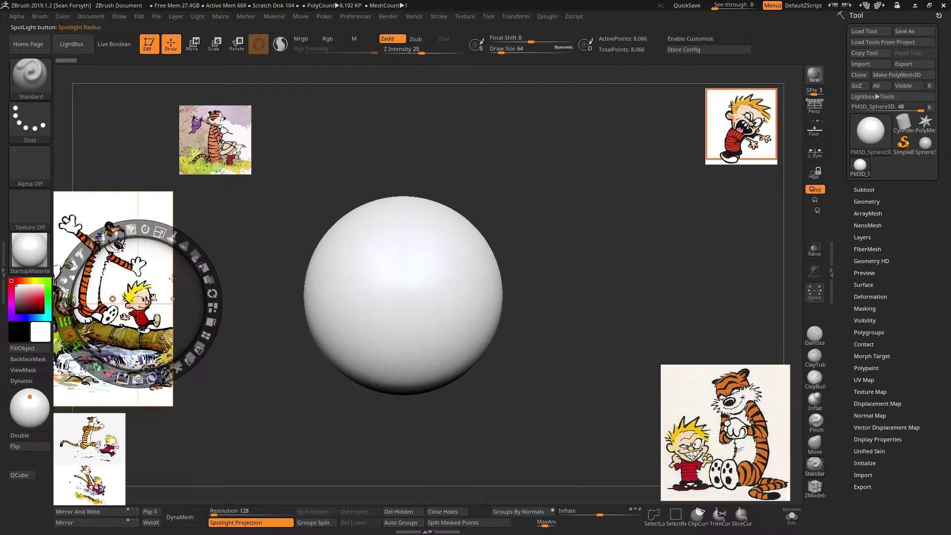
pyautogui.moveTo(149, 297); pyautogui.dragTo(155, 281)
pyautogui.click(200, 109)
pyautogui.moveTo(200, 109); pyautogui.dragTo(194, 105)
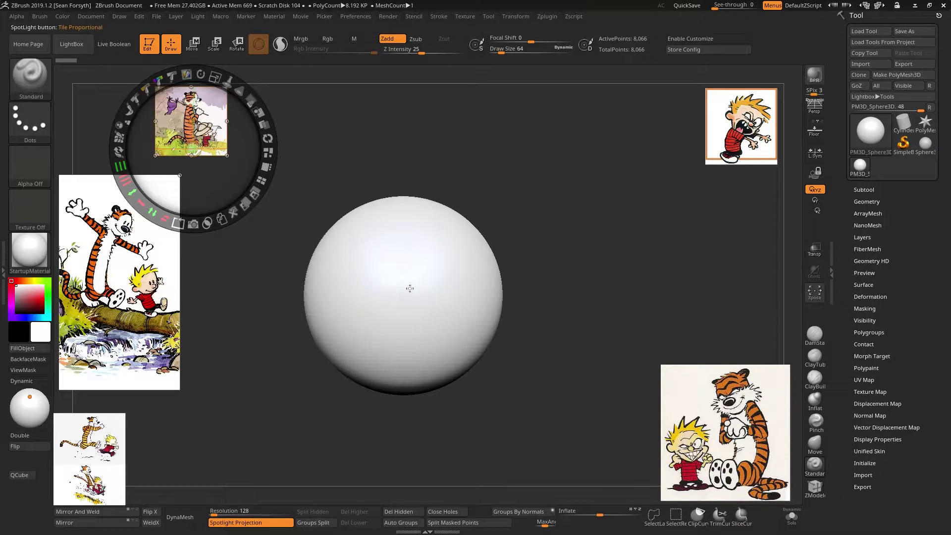
pyautogui.click(544, 227)
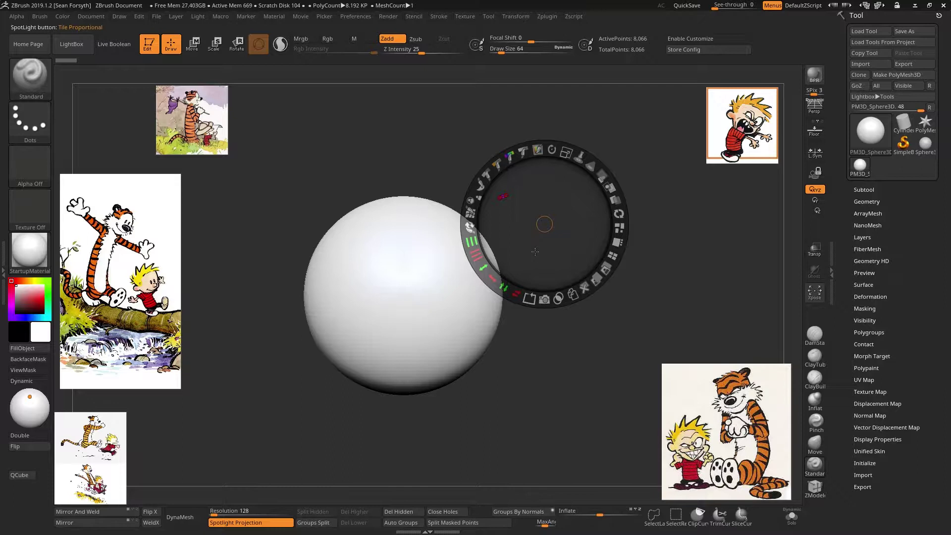
# Step: Hide the Spotlight dial with Z, toggle the images with Shift+Z, and close the dial
pyautogui.press('z')
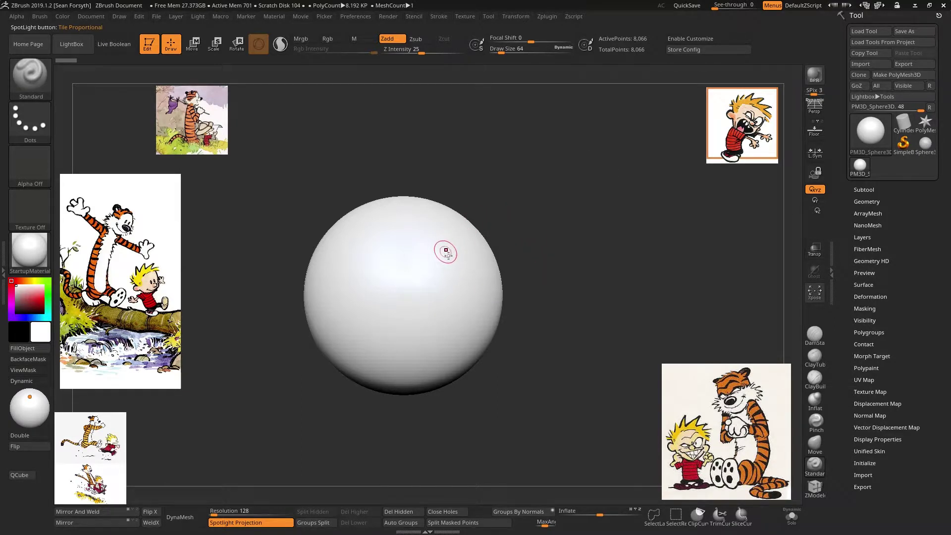
pyautogui.hotkey('shift', 'z')
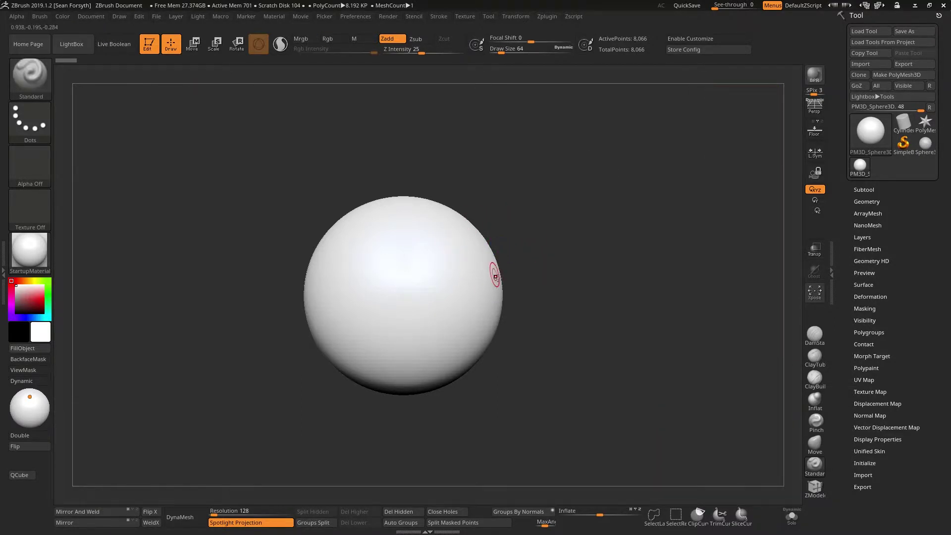
pyautogui.hotkey('shift', 'z')
pyautogui.hotkey('shift', 'z')
pyautogui.hotkey('shift', 'z')
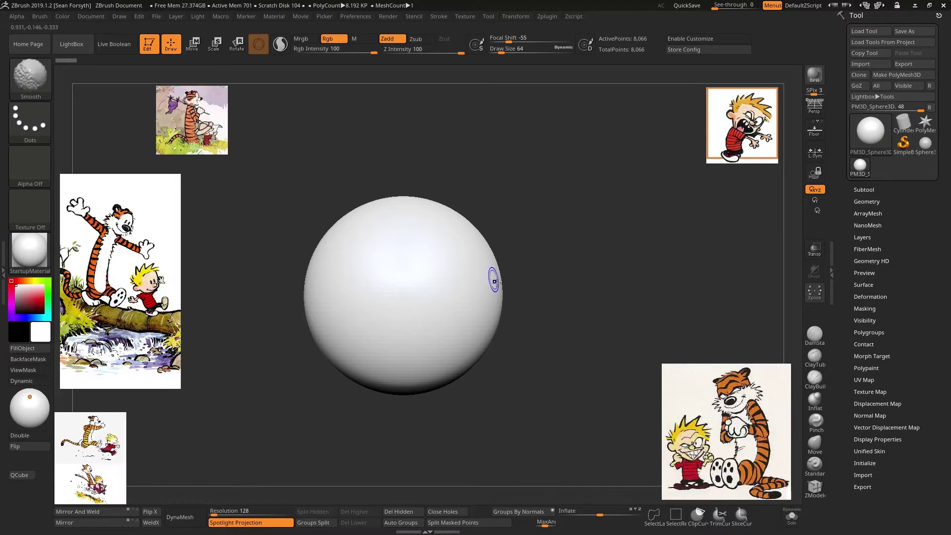
pyautogui.hotkey('shift', 'z')
pyautogui.hotkey('shift', 'z')
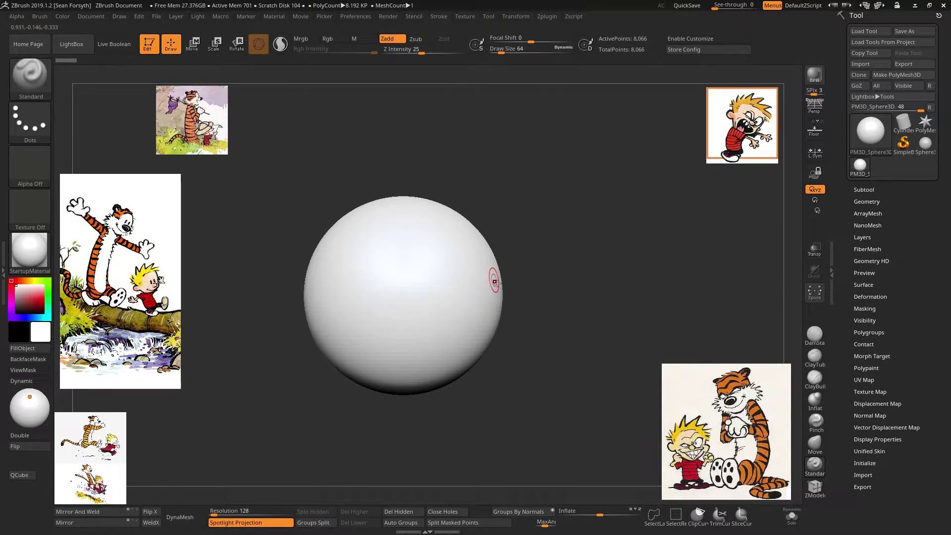
pyautogui.press('z')
pyautogui.press('z')
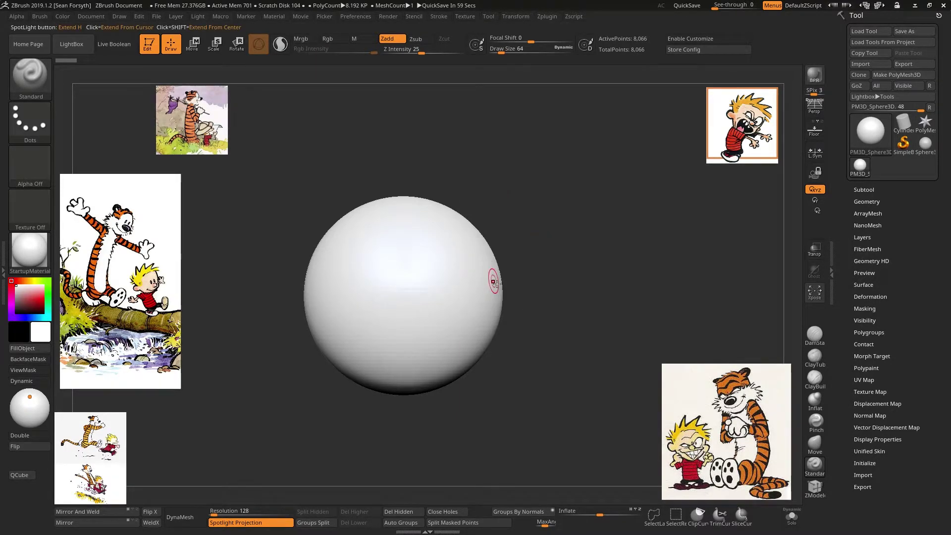
pyautogui.press('z')
pyautogui.press('z')
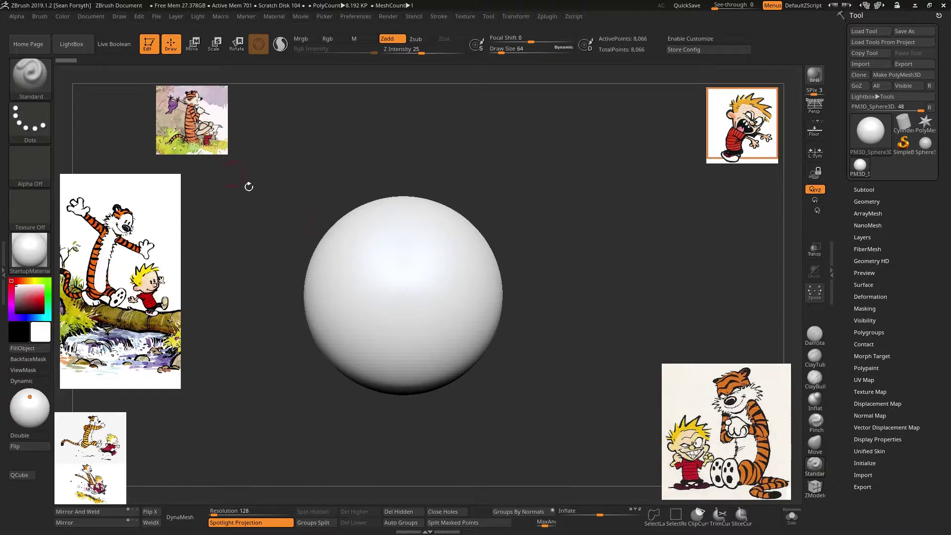
# Step: Disable Spotlight Projection in Brush > Samples and sculpt raised strokes across the sphere's front
pyautogui.click(41, 17)
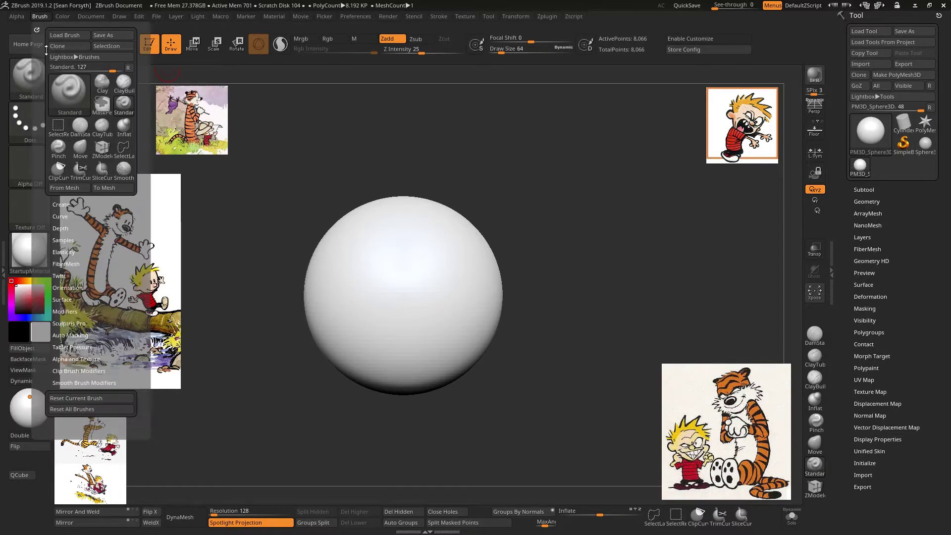
pyautogui.click(64, 240)
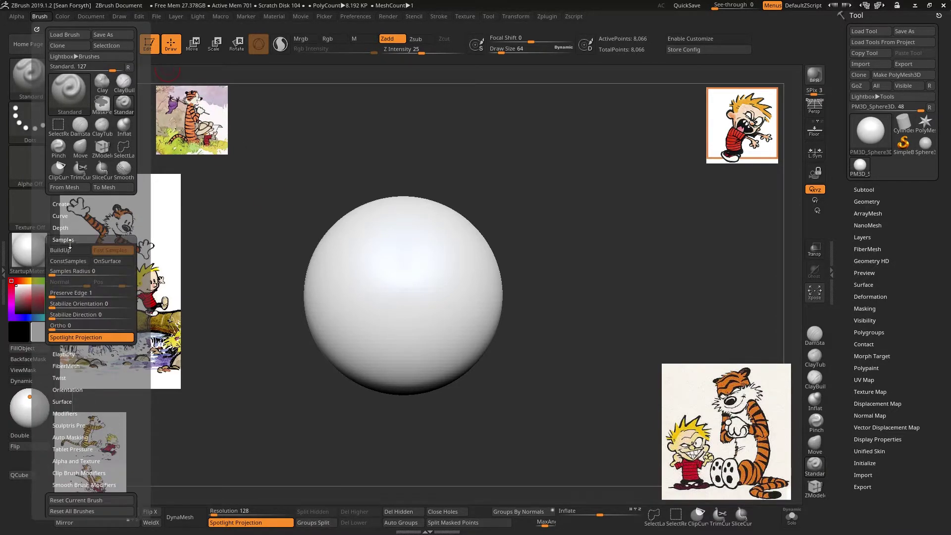
pyautogui.click(72, 337)
pyautogui.moveTo(396, 261)
pyautogui.mouseDown()
pyautogui.moveTo(359, 342)
pyautogui.moveTo(395, 309)
pyautogui.moveTo(396, 352)
pyautogui.moveTo(416, 336)
pyautogui.moveTo(413, 357)
pyautogui.mouseUp()
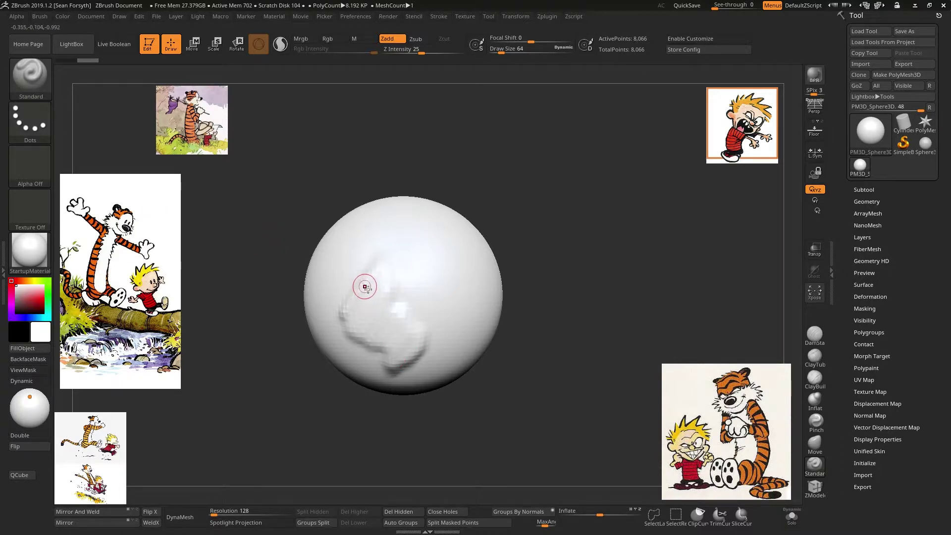
pyautogui.moveTo(372, 267)
pyautogui.mouseDown()
pyautogui.moveTo(351, 276)
pyautogui.moveTo(345, 292)
pyautogui.mouseUp()
# Step: Toggle Spotlight Projection on and off again, then add strokes to the shape's upper right
pyautogui.click(39, 17)
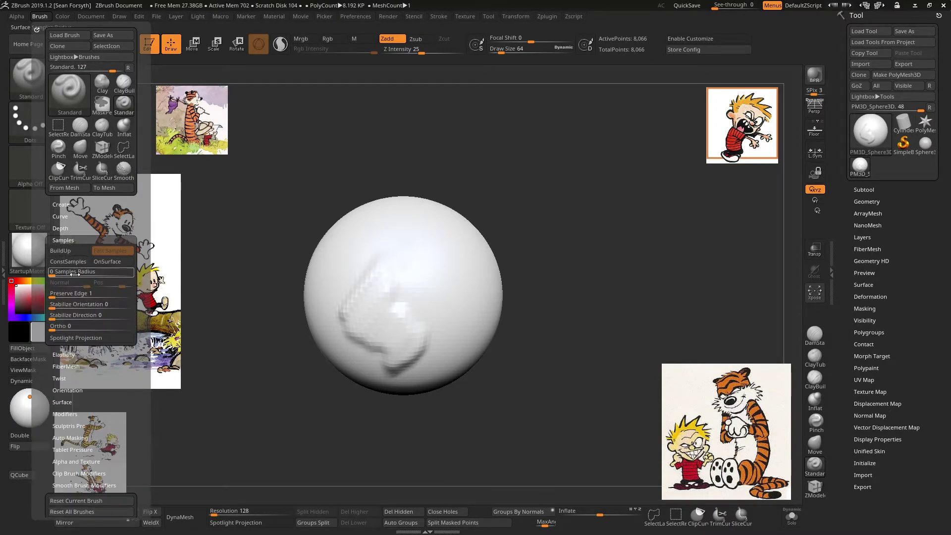
pyautogui.click(74, 337)
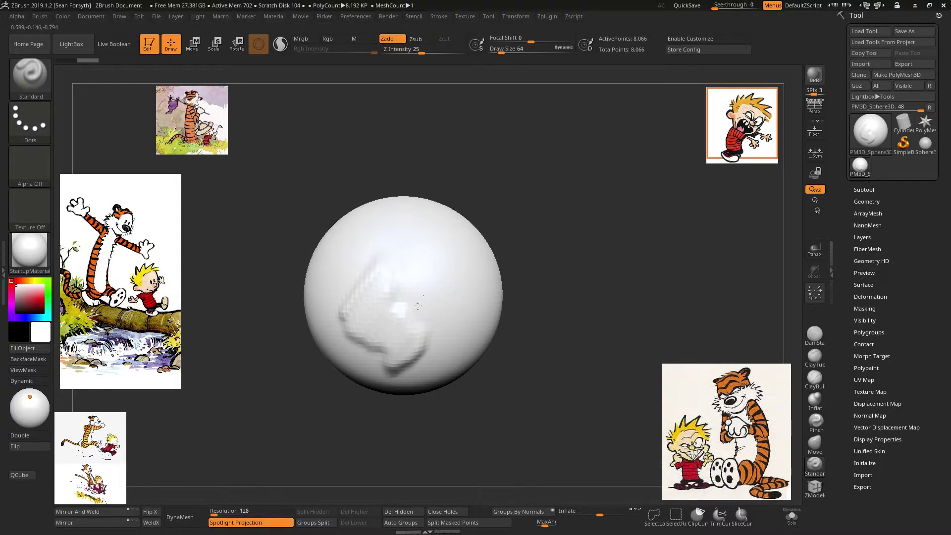
pyautogui.click(263, 522)
pyautogui.moveTo(414, 262); pyautogui.dragTo(448, 329)
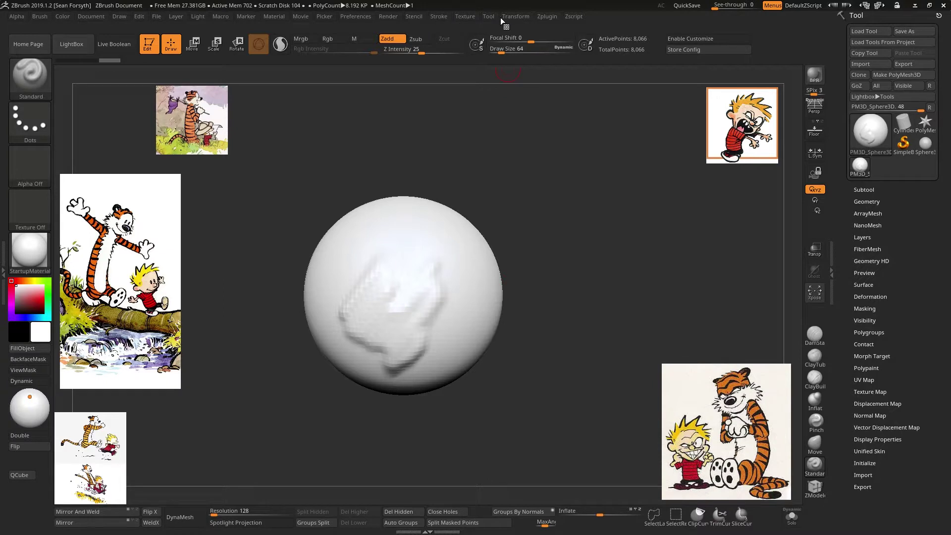
# Step: Save the Spotlight via Texture > Save Spotlight, targeting the pasted ZSpotlights folder path
pyautogui.click(466, 18)
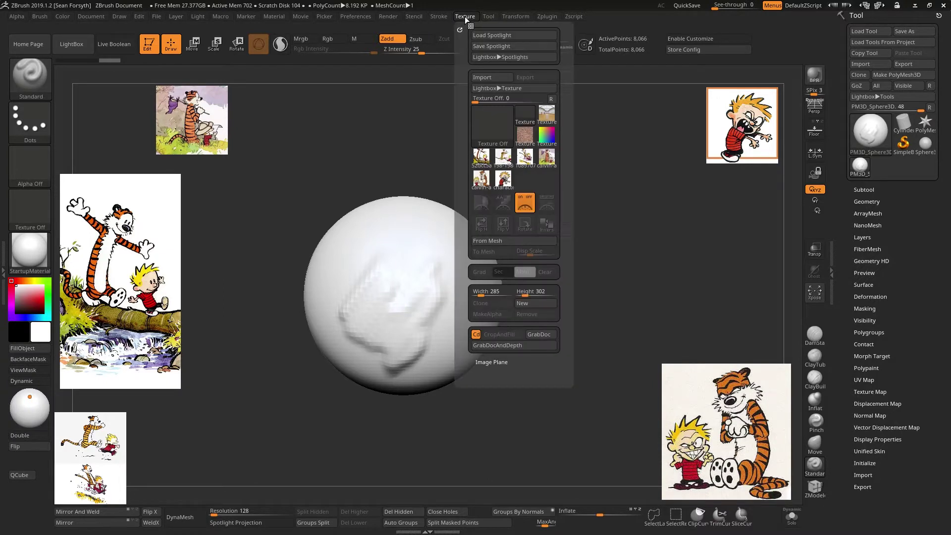
pyautogui.click(504, 46)
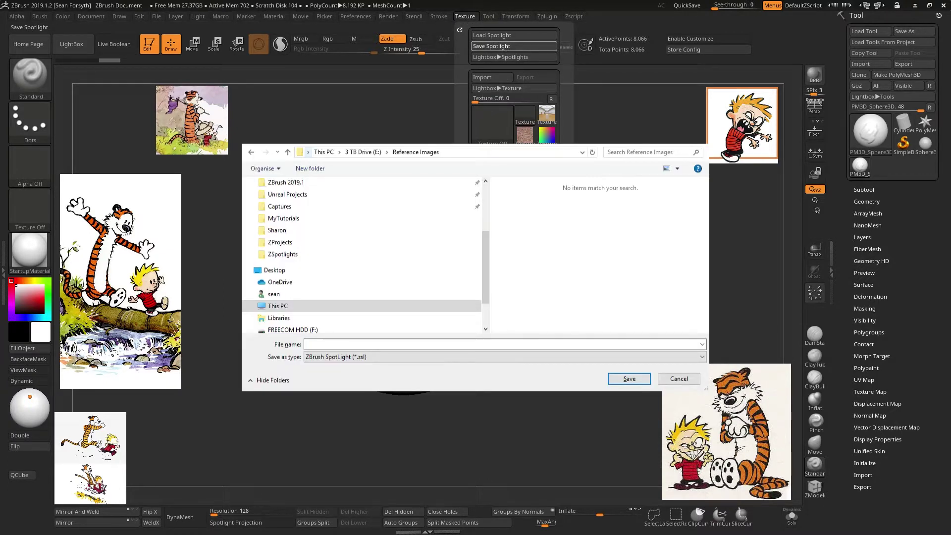
pyautogui.click(519, 154)
pyautogui.write('E:\\Program Files\\Pixologic\\ZBrush 2019.1\\ZSpotlights')
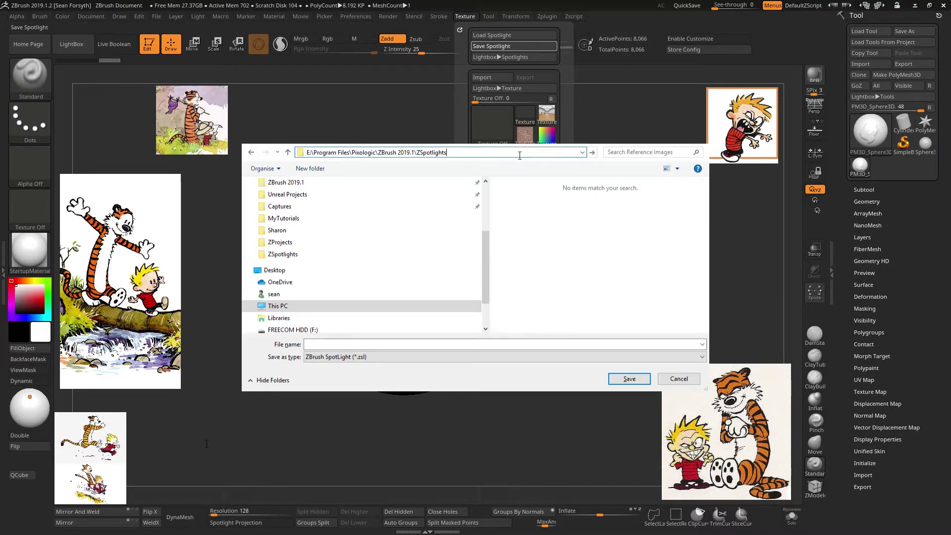
pyautogui.press('Return')
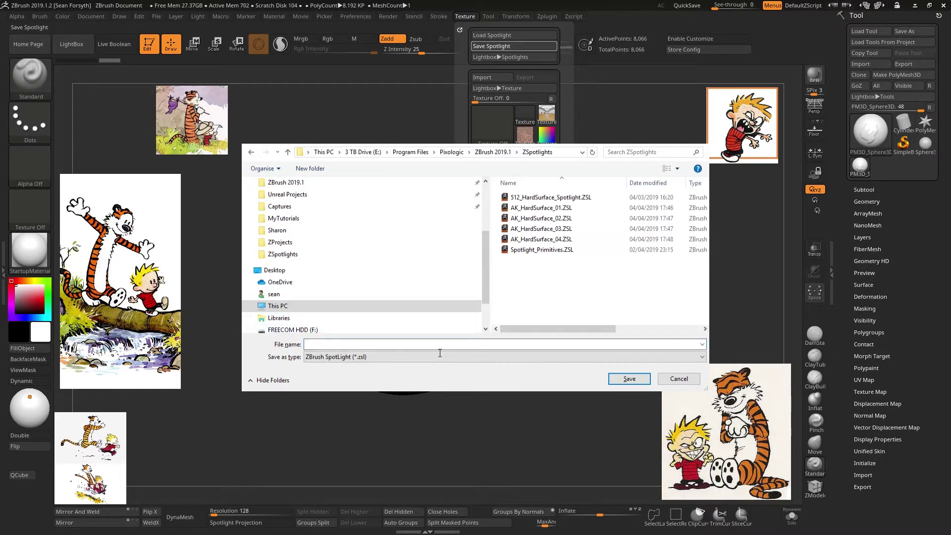
# Step: Name the file 'Calvin and Hobbes' and save it
pyautogui.write('lvin and HobbesCa')
pyautogui.press('End')
pyautogui.click(634, 381)
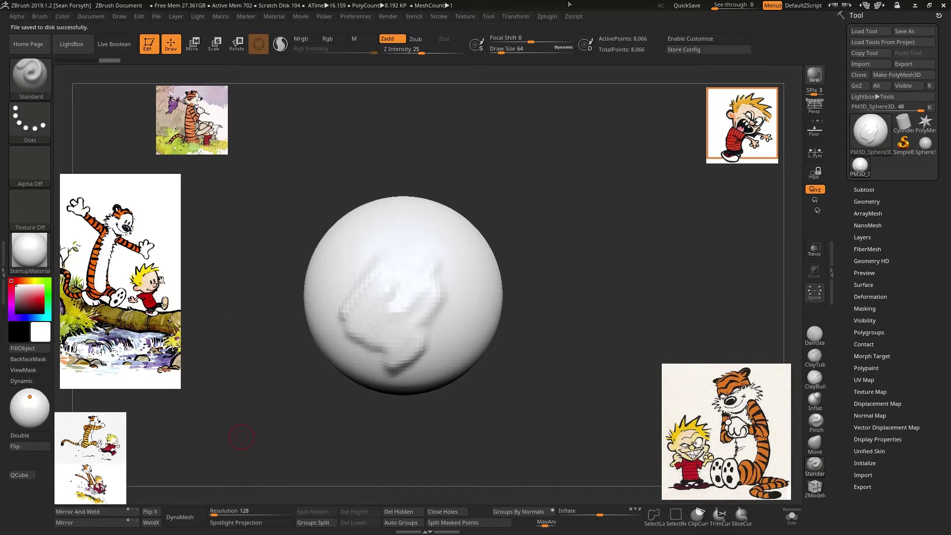
# Step: Load CalvinAndHobbes.ZSL from LightBox's Spotlight files to restore the reference images around the sphere
pyautogui.moveTo(566, 191); pyautogui.dragTo(570, 220)
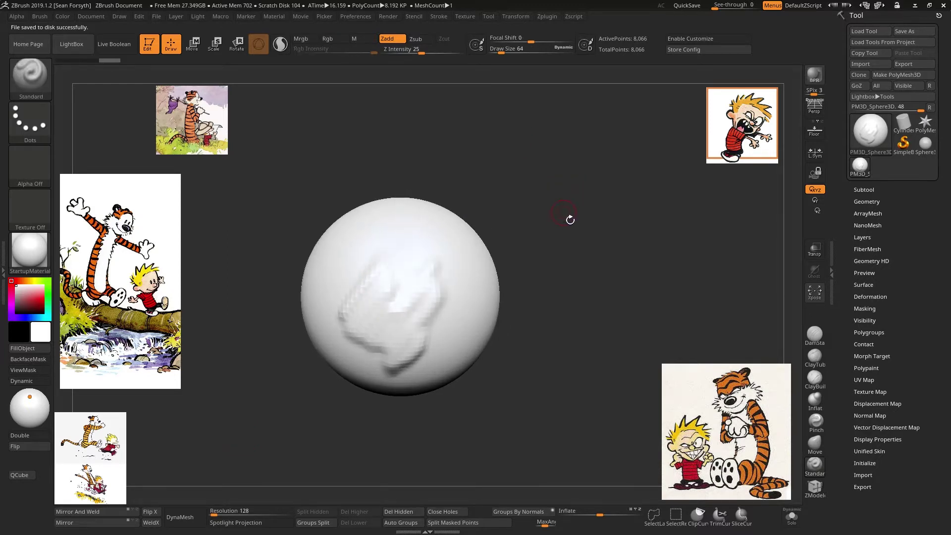
pyautogui.press(',')
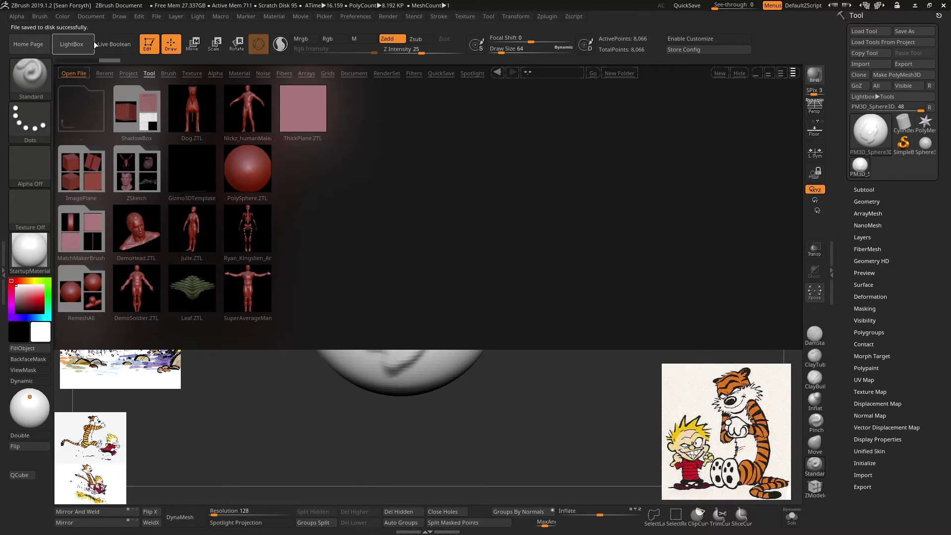
pyautogui.click(479, 76)
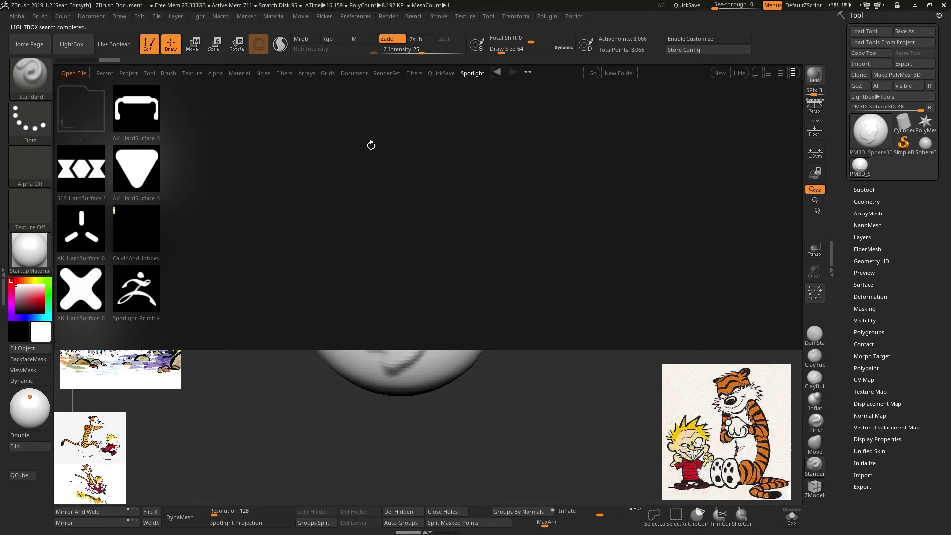
pyautogui.doubleClick(151, 228)
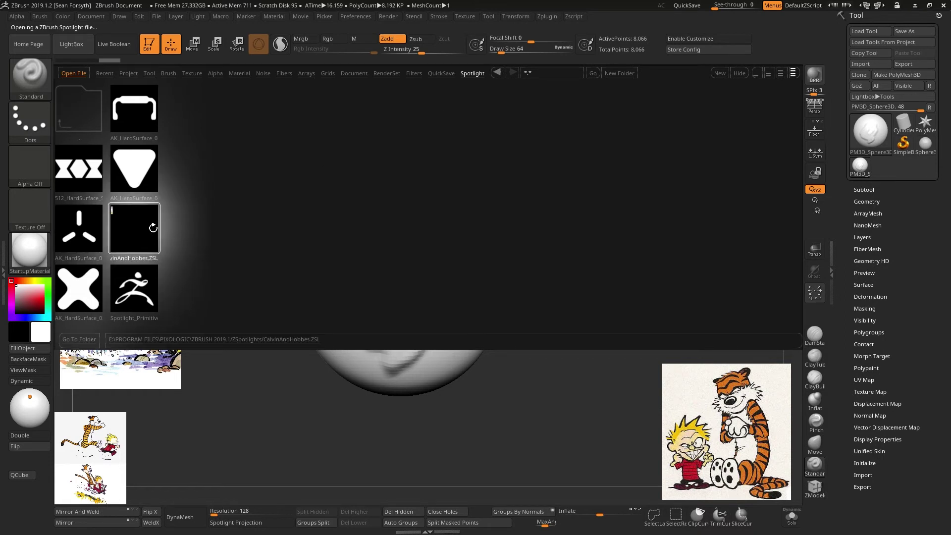